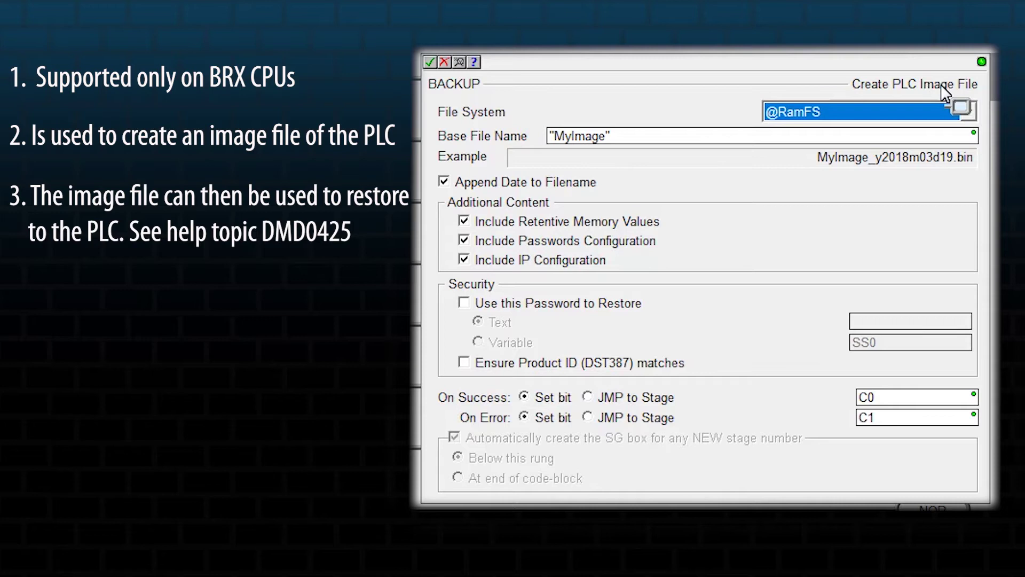
{"action": "left_click", "coordinate": [970, 113]}
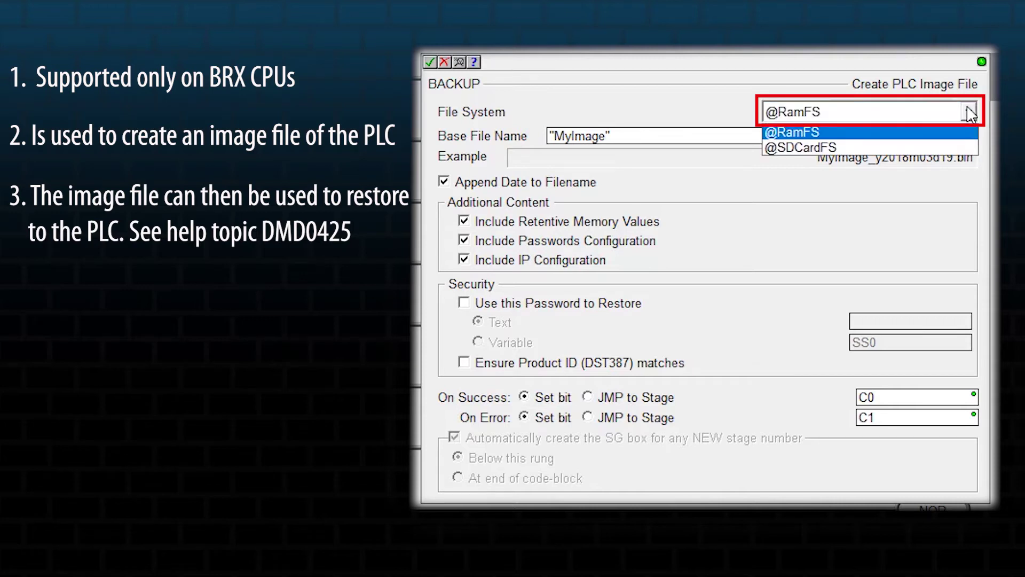
{"action": "left_click", "coordinate": [863, 150]}
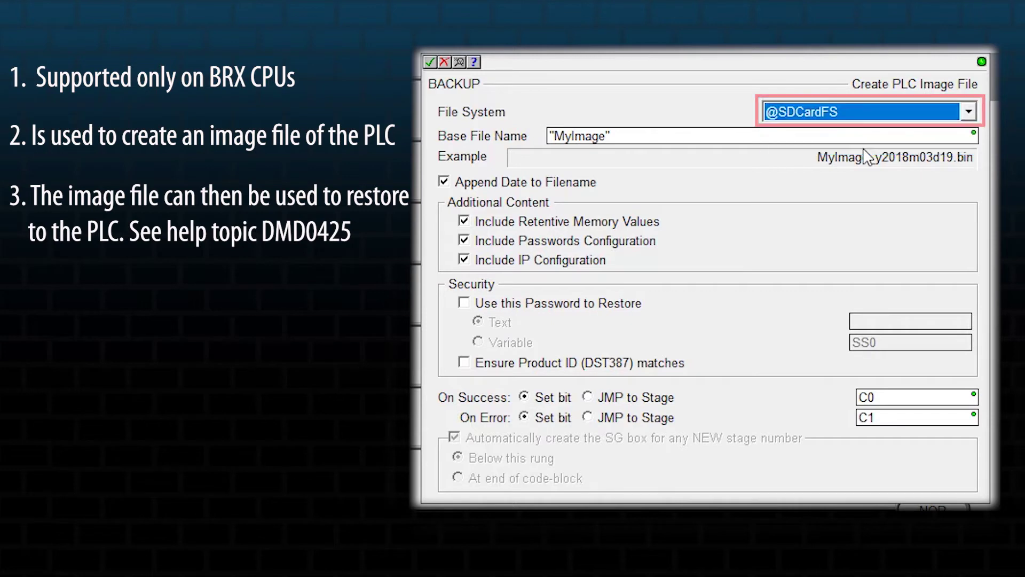
- Replace the base file name MyImage with "Current_Image"
{"action": "left_click", "coordinate": [608, 136]}
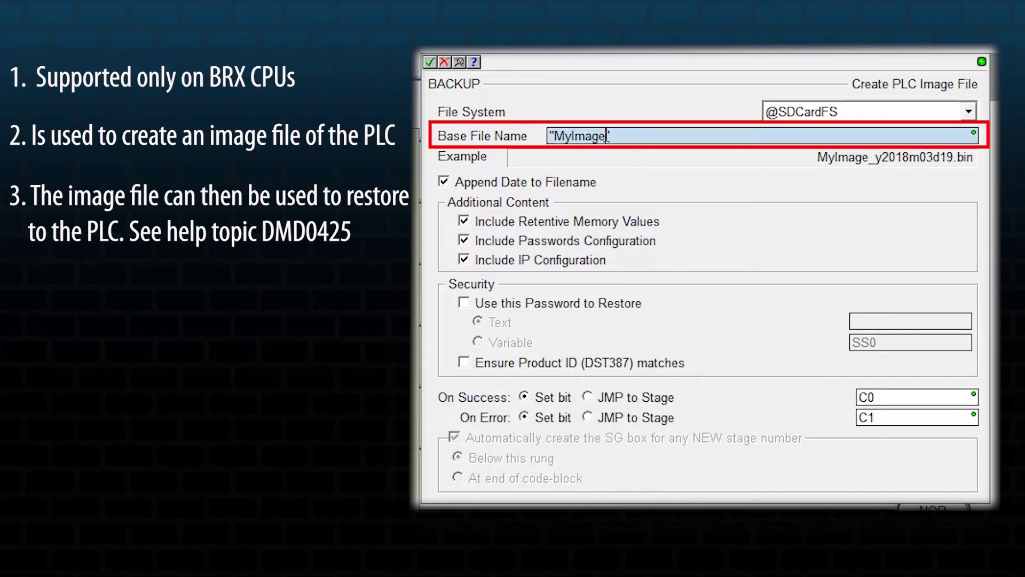
{"action": "left_click_drag", "start_coordinate": [608, 136], "coordinate": [558, 137]}
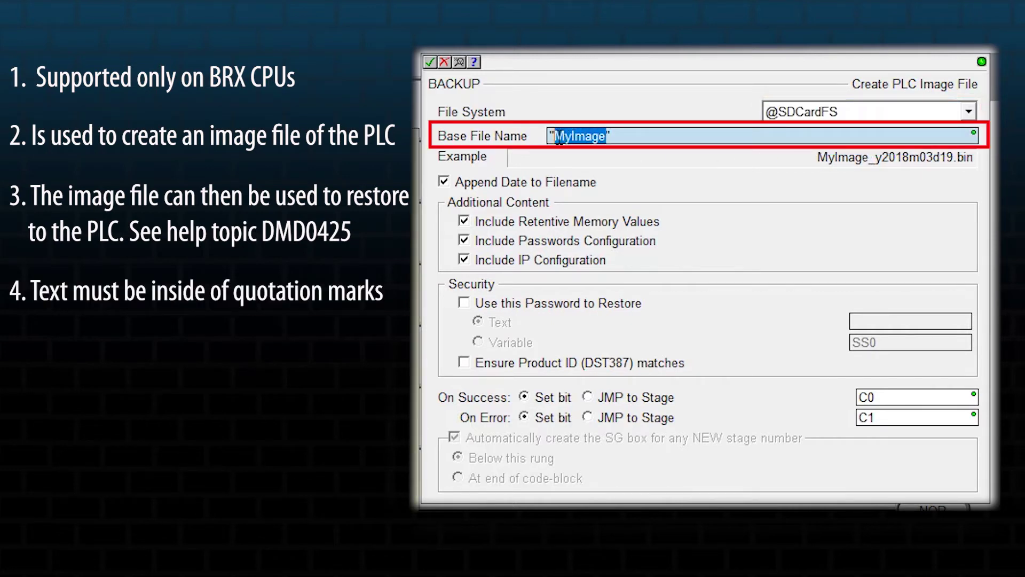
{"action": "type", "text": "Current"}
{"action": "key", "text": "BackSpace"}
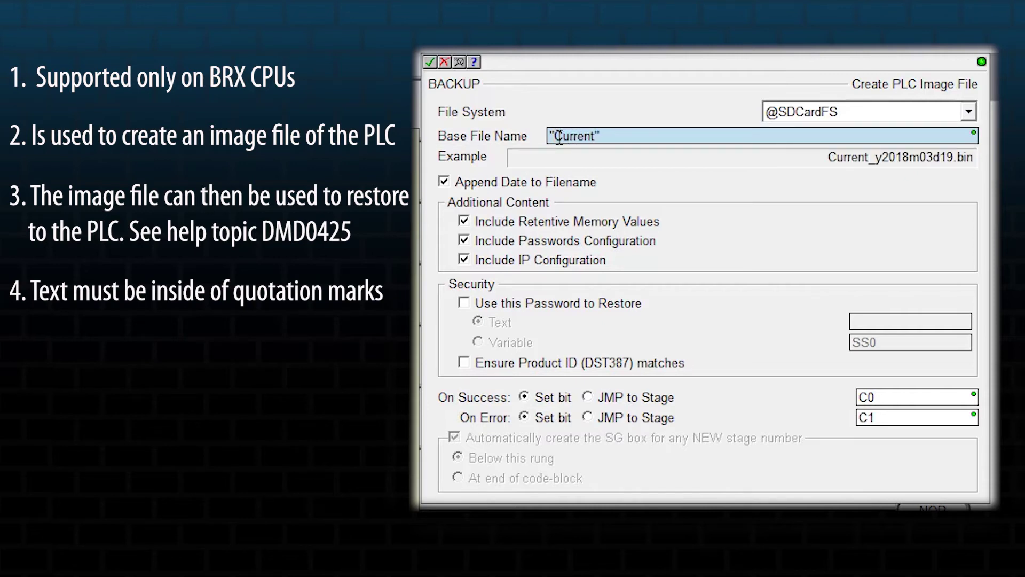
{"action": "type", "text": "_Image"}
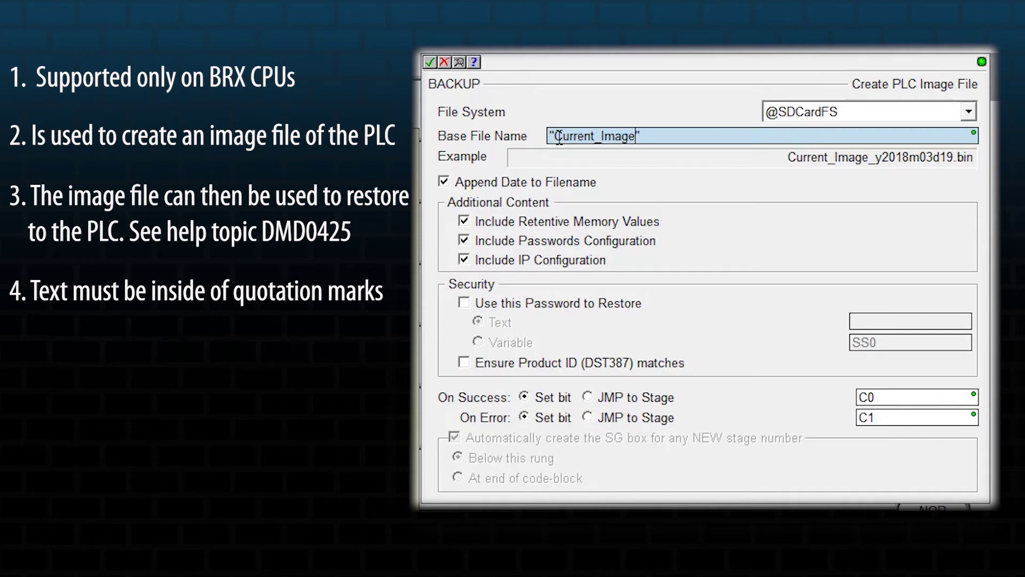